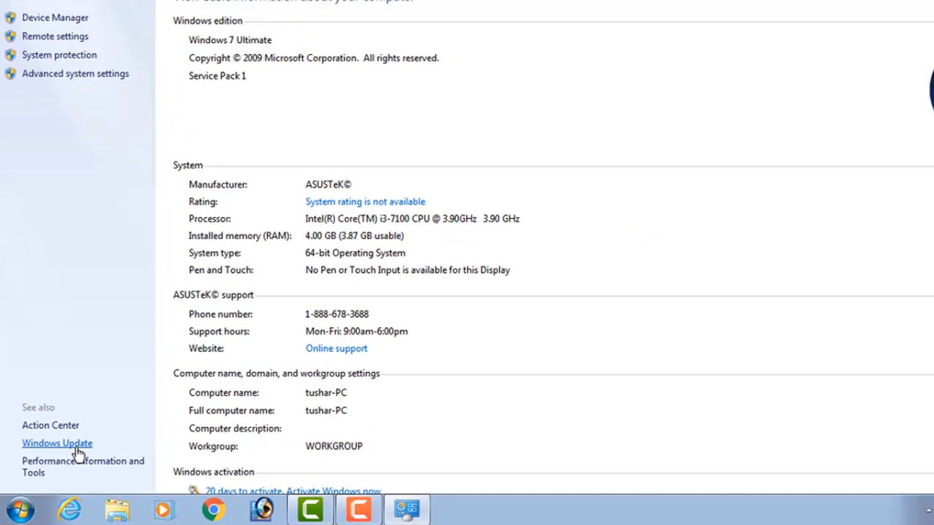
{"action": "left_click", "coordinate": [73, 445]}
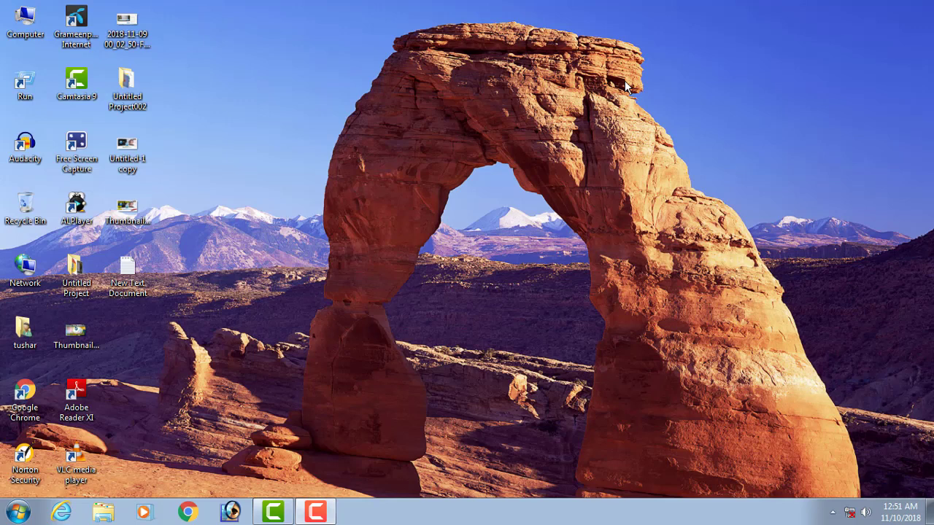
{"action": "right_click", "coordinate": [632, 83]}
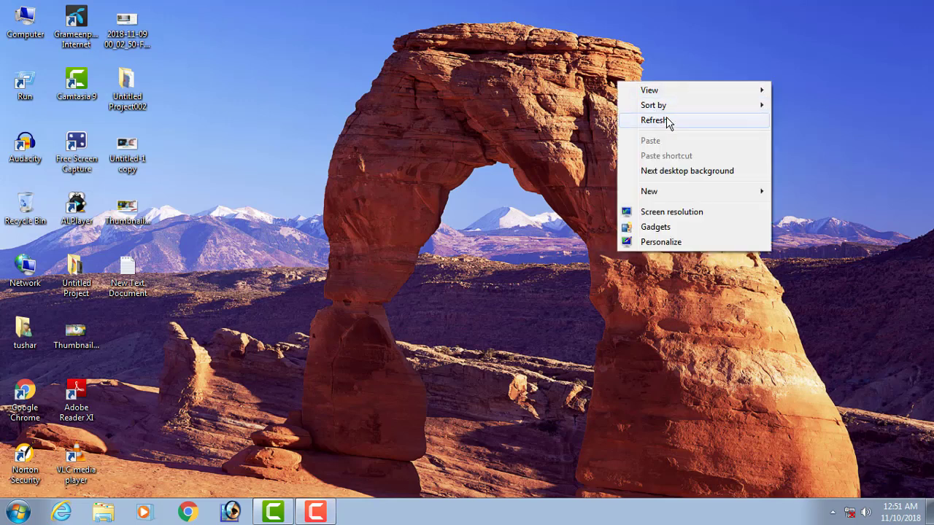
{"action": "left_click", "coordinate": [667, 123]}
{"action": "right_click", "coordinate": [666, 117]}
{"action": "left_click", "coordinate": [700, 156]}
{"action": "right_click", "coordinate": [478, 81]}
{"action": "left_click", "coordinate": [515, 121]}
{"action": "right_click", "coordinate": [516, 119]}
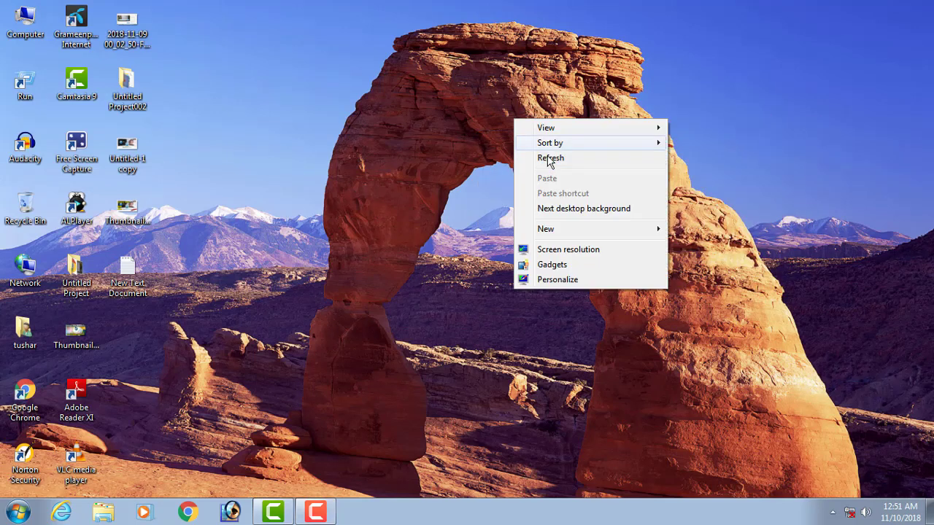
{"action": "left_click", "coordinate": [552, 158]}
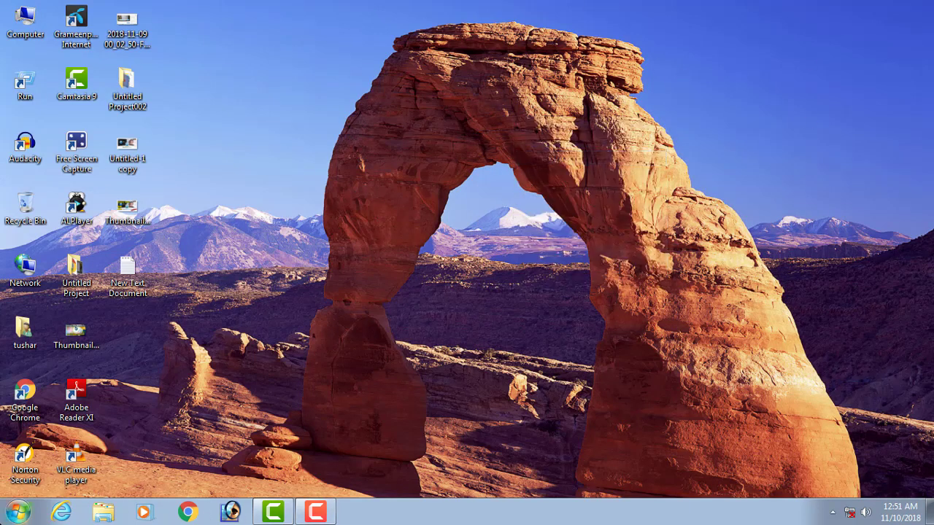
Open the Windows Update change-settings page through System and Security in a maximized Control Panel window
{"action": "left_click", "coordinate": [18, 512]}
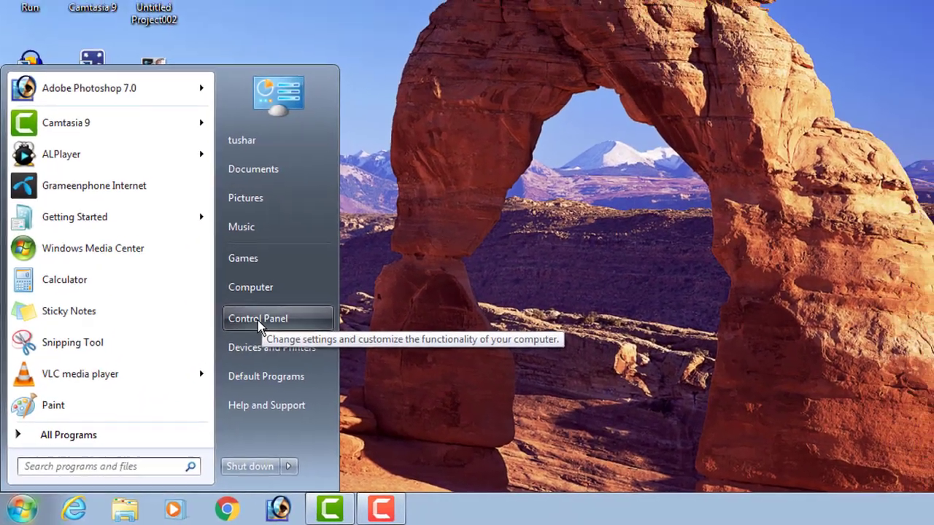
{"action": "left_click", "coordinate": [241, 335]}
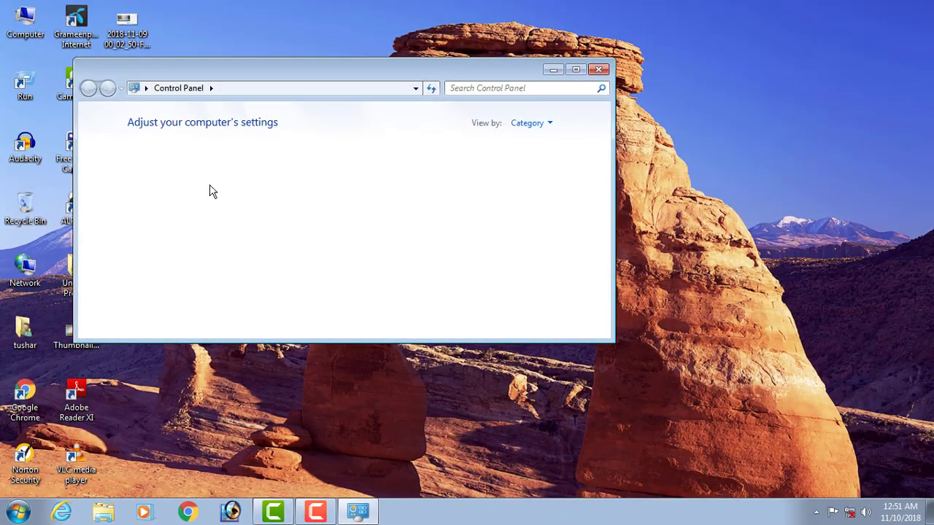
{"action": "double_click", "coordinate": [367, 73]}
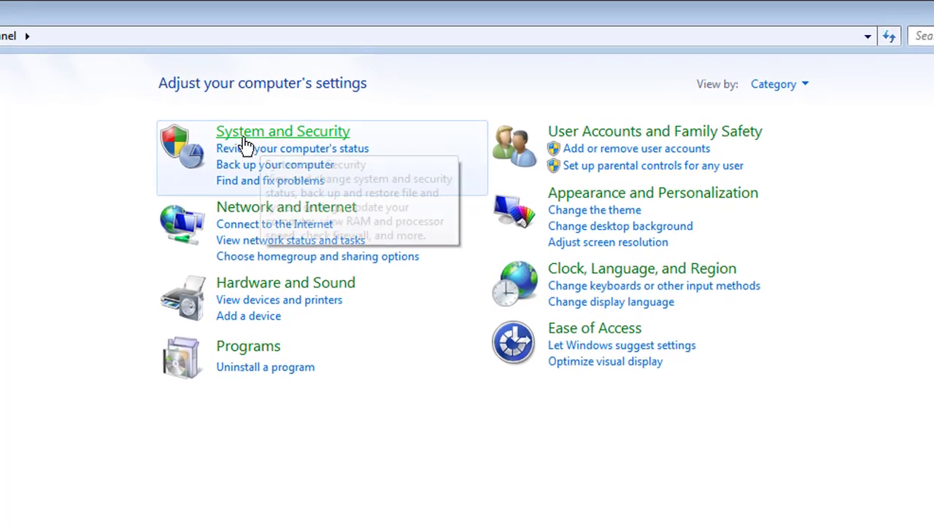
{"action": "left_click", "coordinate": [295, 135]}
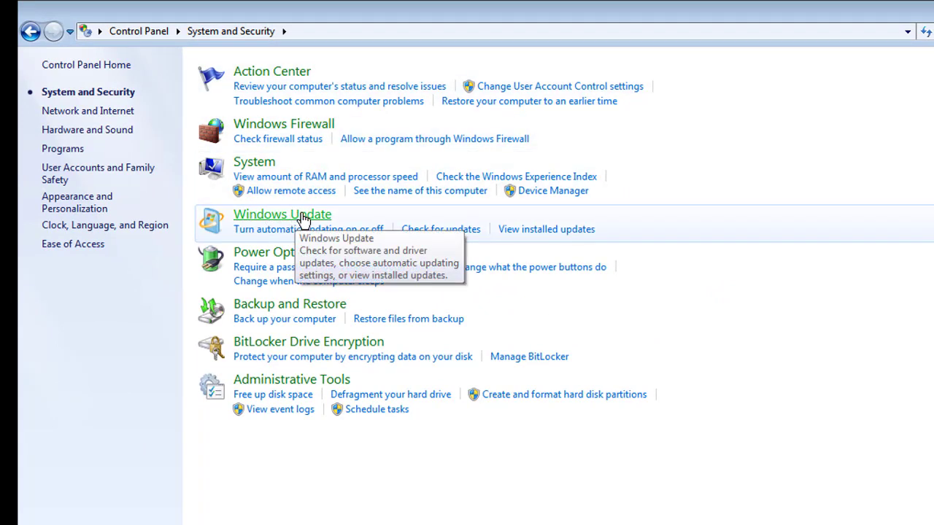
{"action": "left_click", "coordinate": [310, 219]}
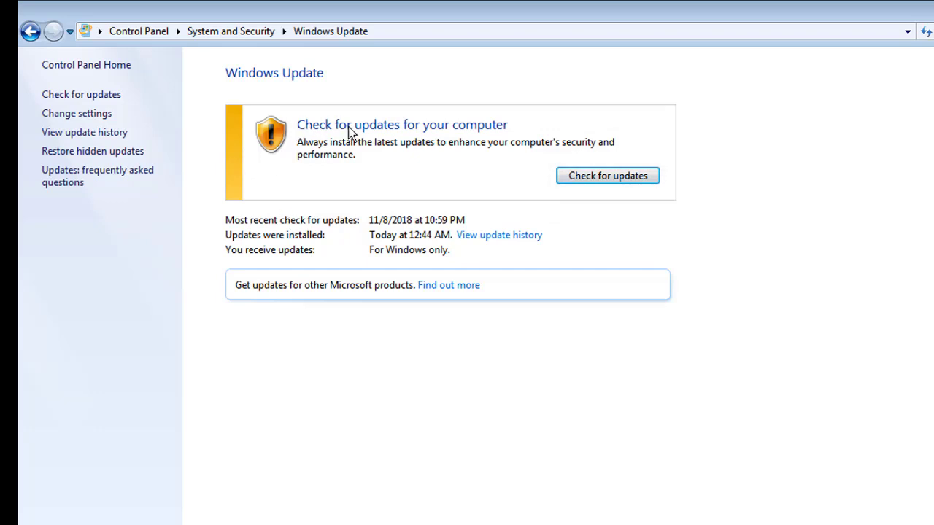
{"action": "left_click", "coordinate": [74, 116]}
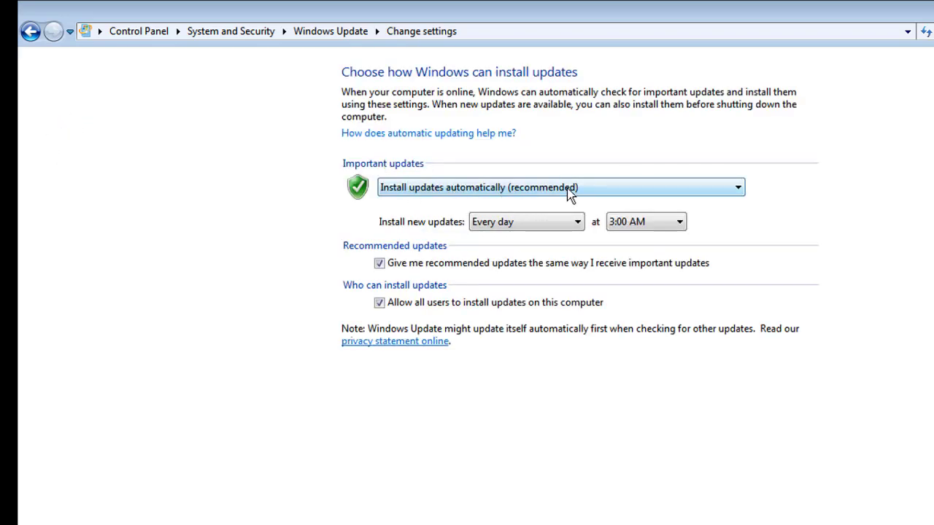
Set important updates to "Never check for updates (not recommended)", save the setting and close Control Panel
{"action": "left_click", "coordinate": [545, 225]}
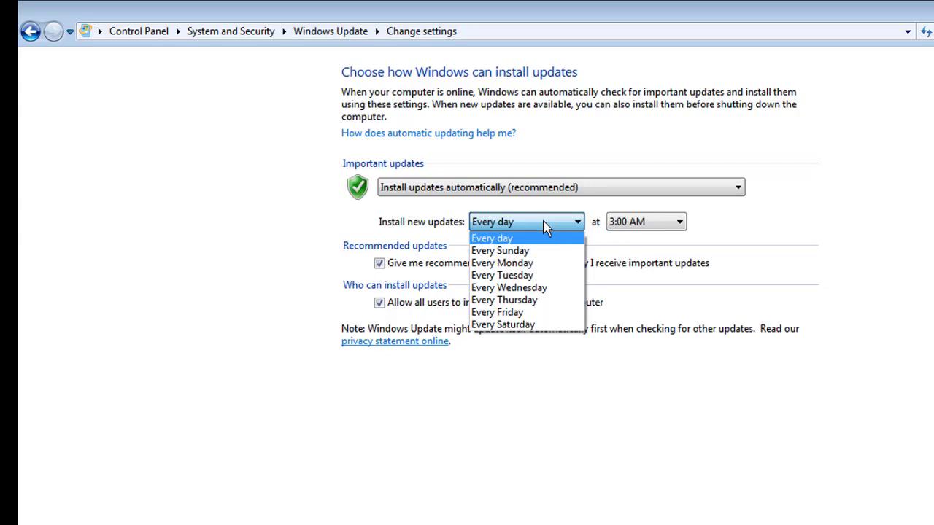
{"action": "left_click", "coordinate": [544, 223]}
{"action": "left_click", "coordinate": [490, 188]}
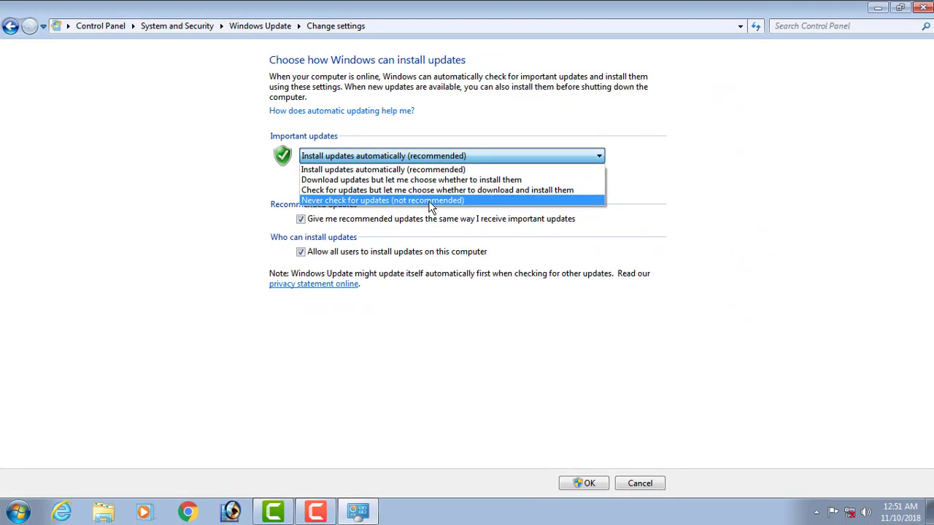
{"action": "left_click", "coordinate": [431, 207]}
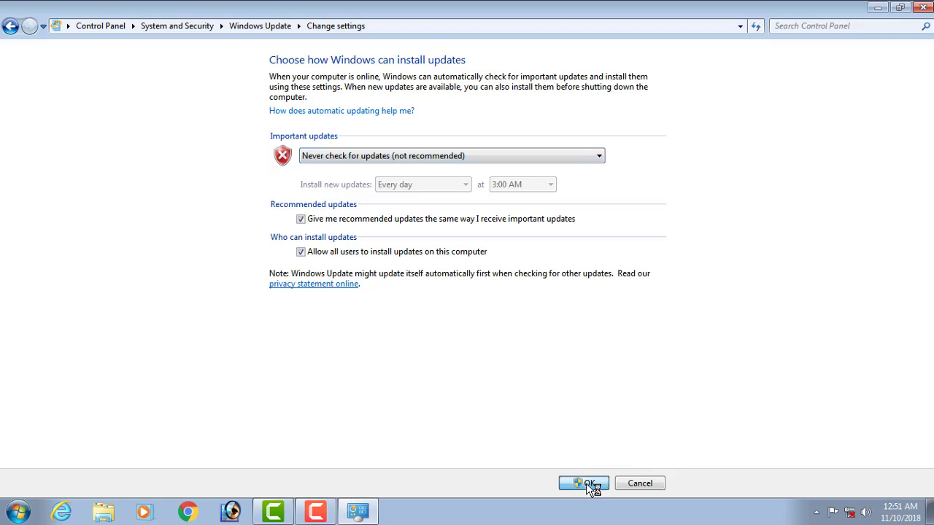
{"action": "left_click", "coordinate": [586, 484]}
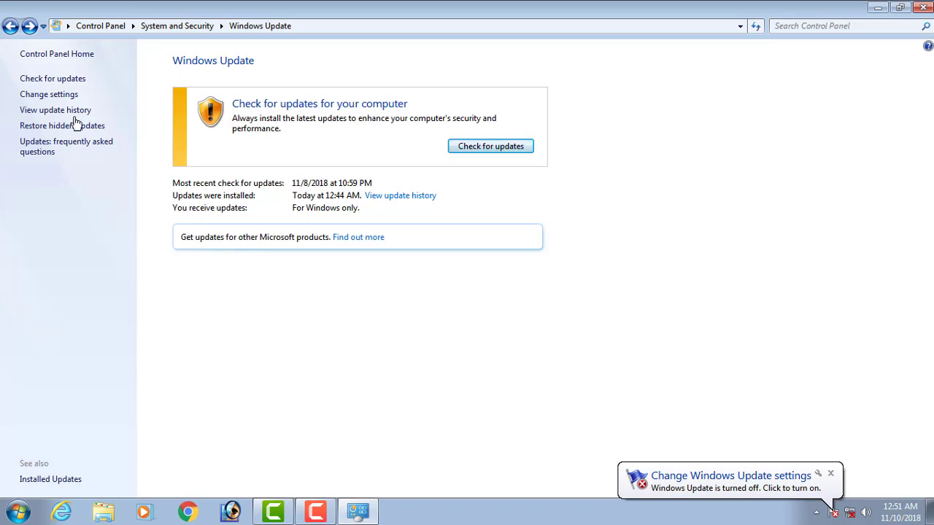
{"action": "left_click", "coordinate": [925, 11]}
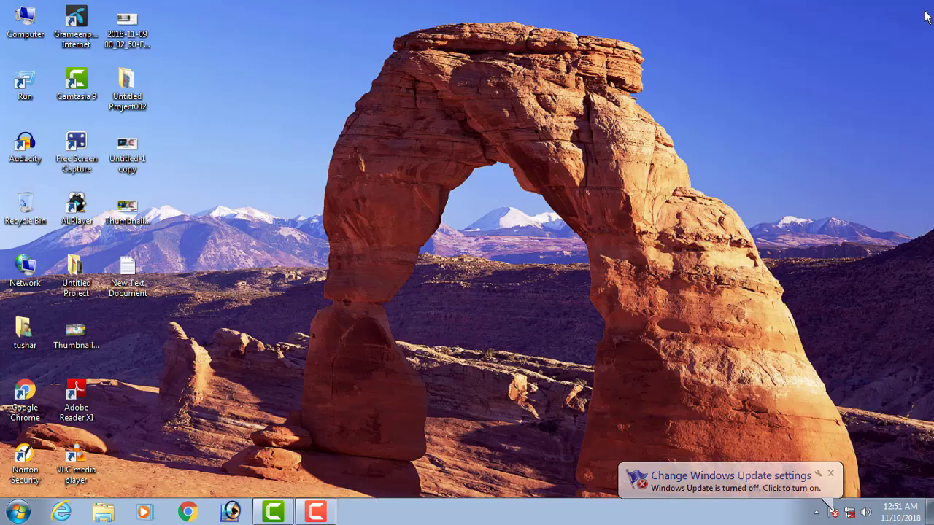
{"action": "right_click", "coordinate": [279, 56]}
{"action": "left_click", "coordinate": [308, 95]}
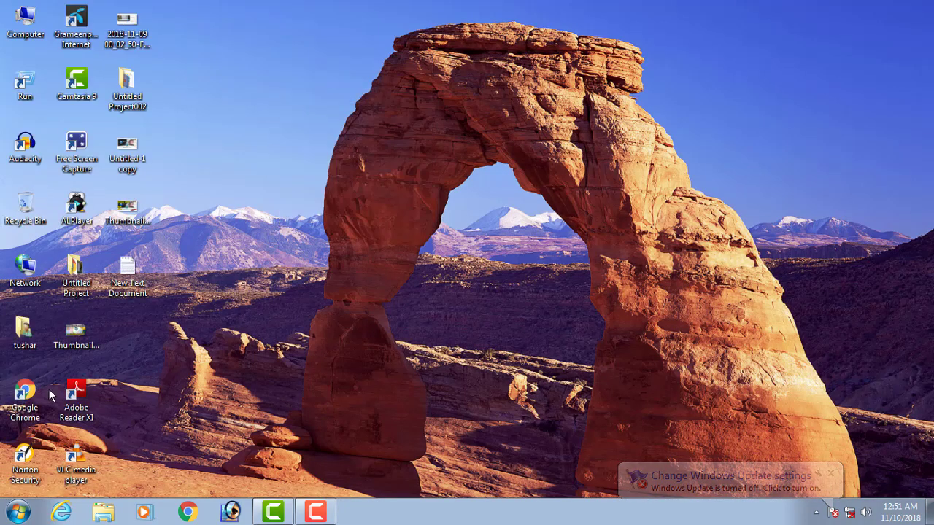
Copy the command SERVICES.MSC from the desktop's New Text Document, and minimize the document
{"action": "double_click", "coordinate": [128, 273]}
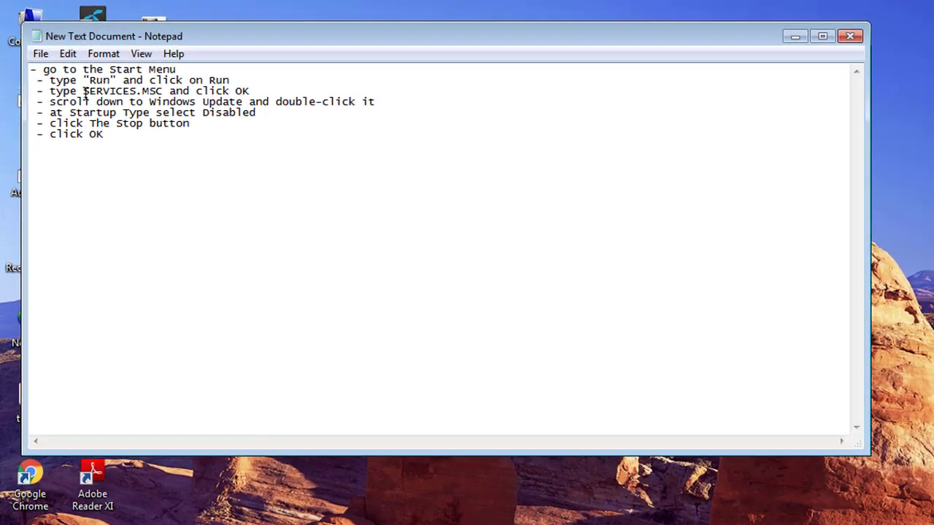
{"action": "left_click_drag", "start_coordinate": [71, 78], "coordinate": [166, 97]}
{"action": "right_click", "coordinate": [166, 97]}
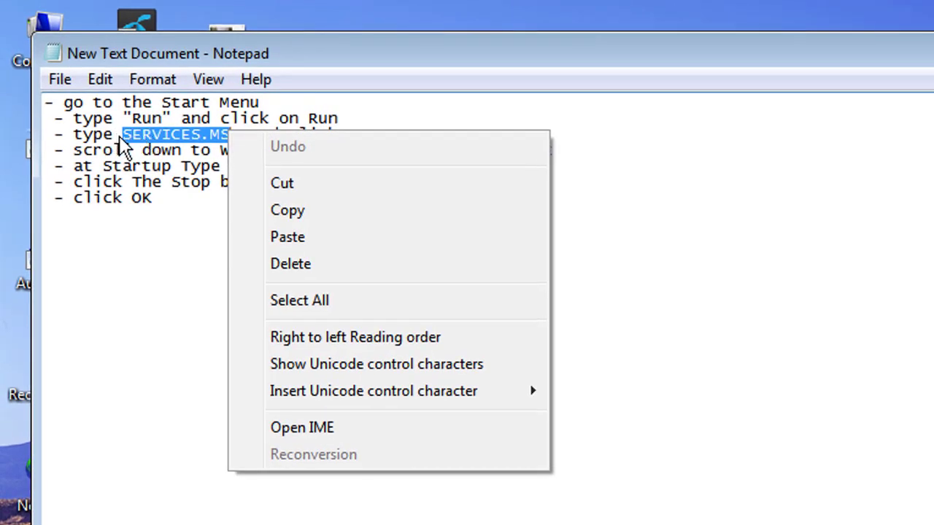
{"action": "left_click", "coordinate": [151, 264]}
{"action": "left_click_drag", "start_coordinate": [124, 133], "coordinate": [235, 135]}
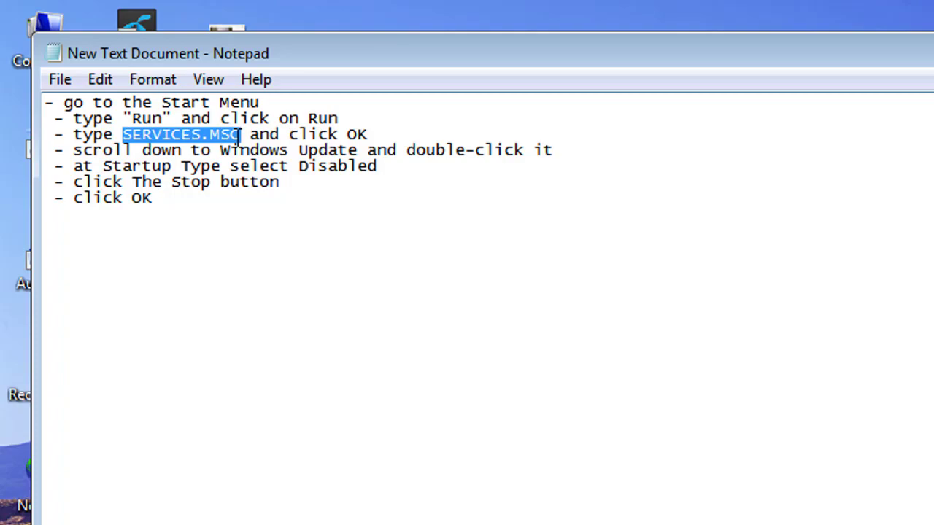
{"action": "right_click", "coordinate": [238, 136]}
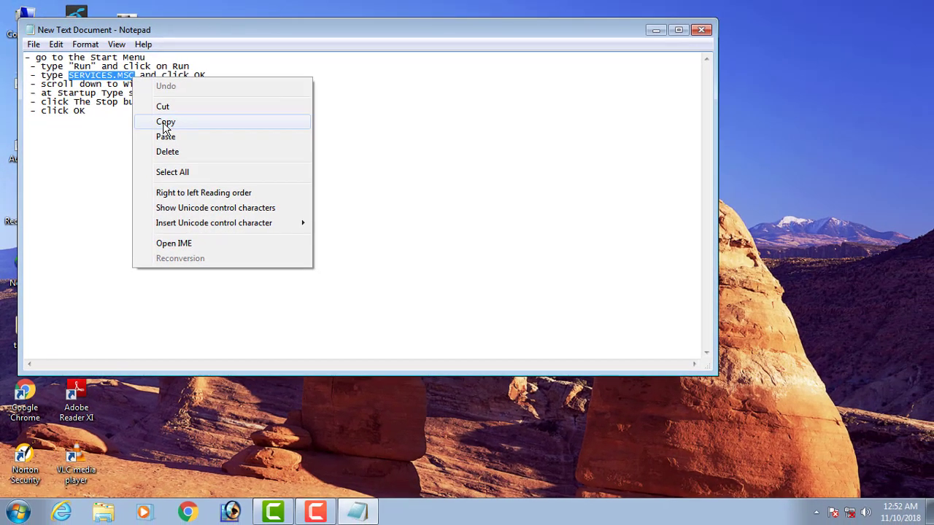
{"action": "left_click", "coordinate": [165, 122]}
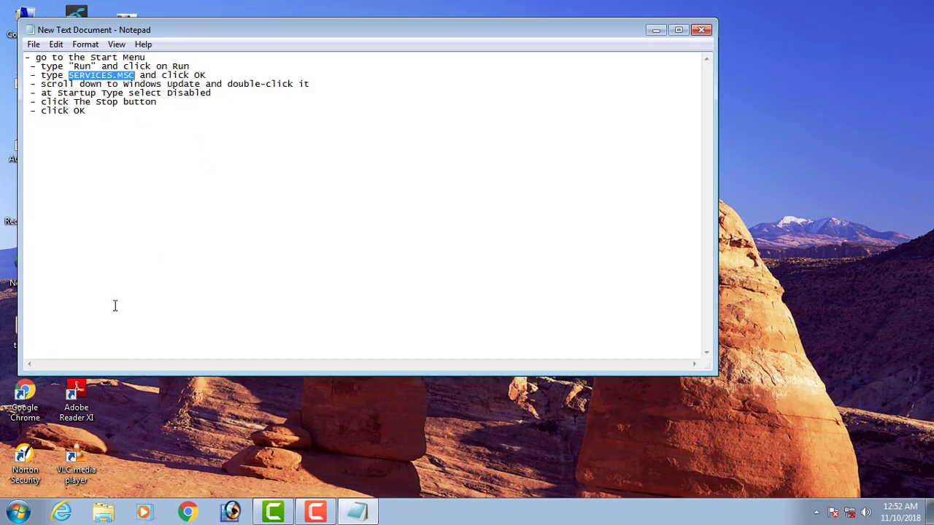
{"action": "left_click", "coordinate": [656, 30]}
Find the Run dialog by searching for "run" and launch SERVICES.MSC from it
{"action": "left_click", "coordinate": [18, 512]}
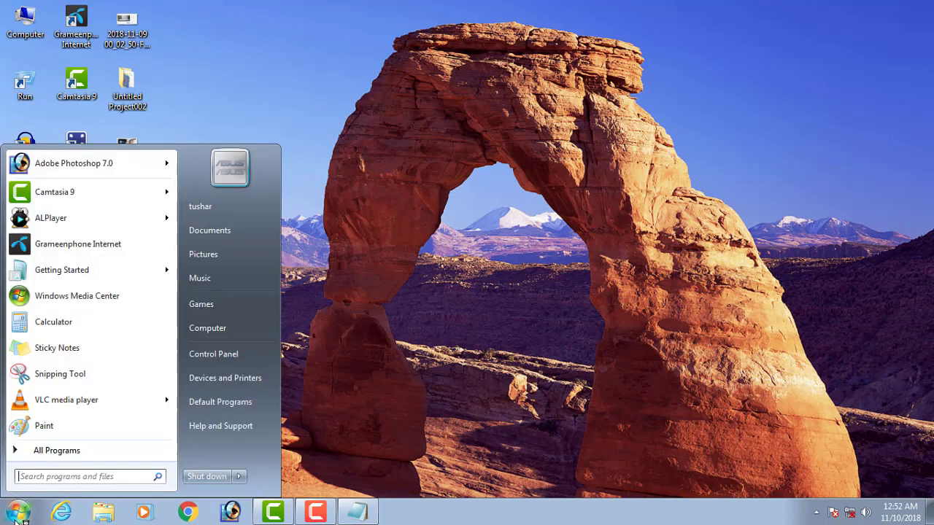
{"action": "left_click", "coordinate": [71, 475]}
{"action": "type", "text": "ru"}
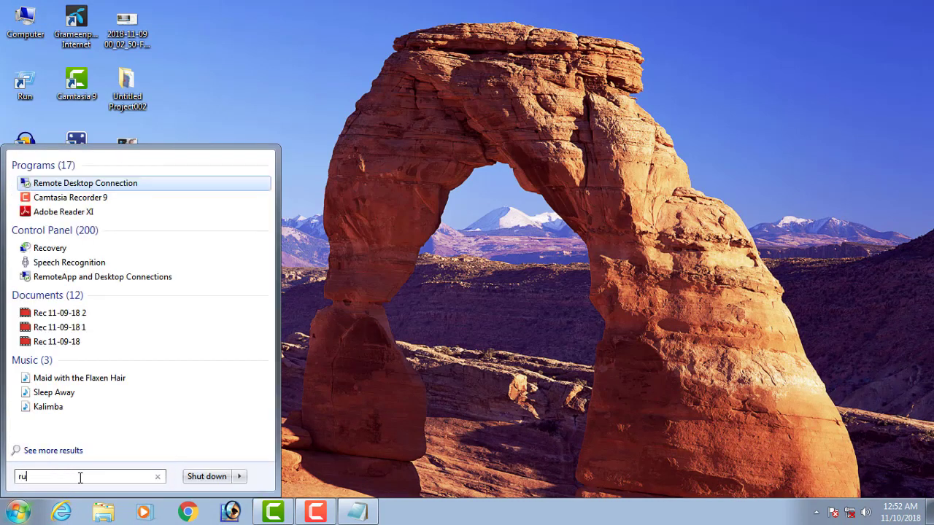
{"action": "type", "text": "n"}
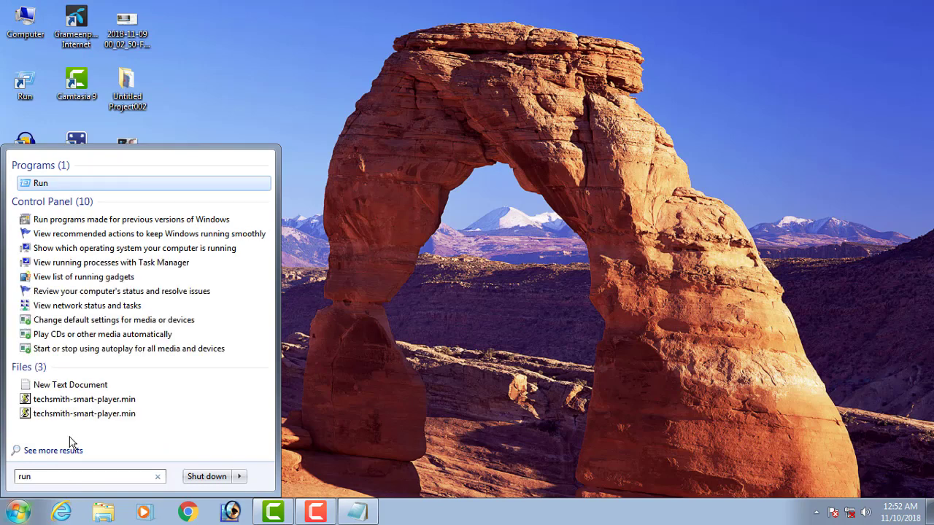
{"action": "left_click", "coordinate": [40, 185]}
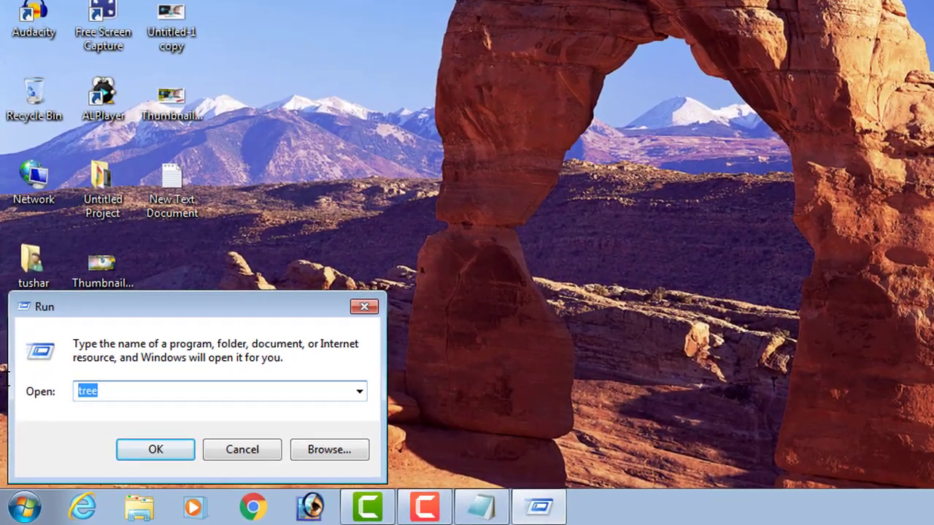
{"action": "type", "text": "SERVICES.MSC"}
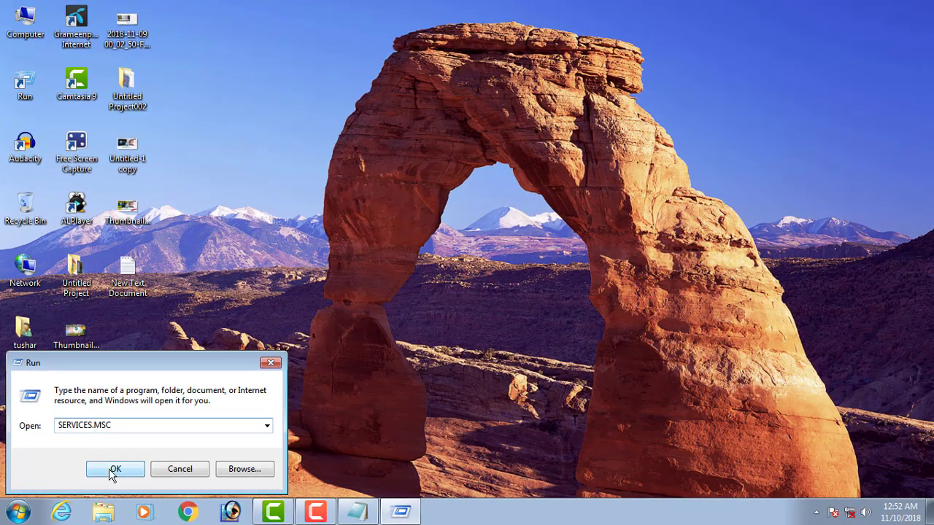
{"action": "left_click", "coordinate": [113, 470]}
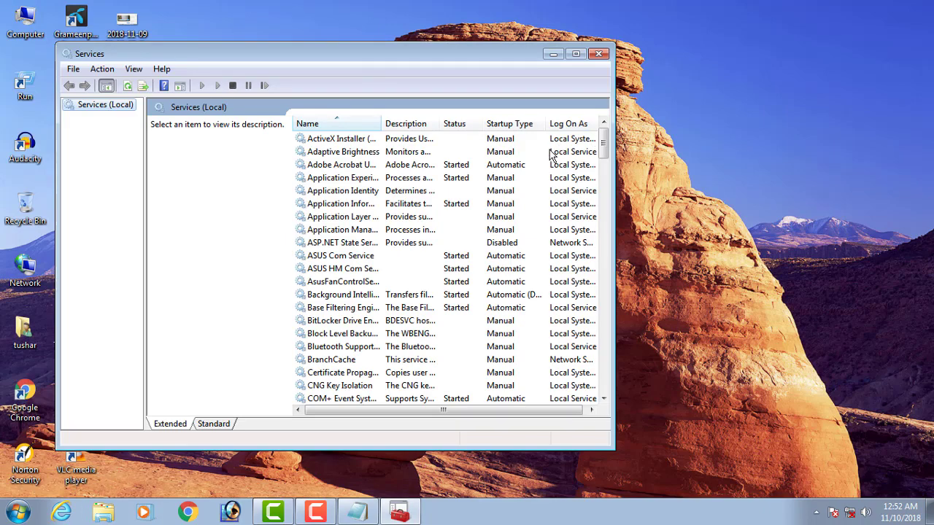
Open the properties of the Windows Update service in the services list
{"action": "left_click_drag", "start_coordinate": [603, 144], "coordinate": [588, 374]}
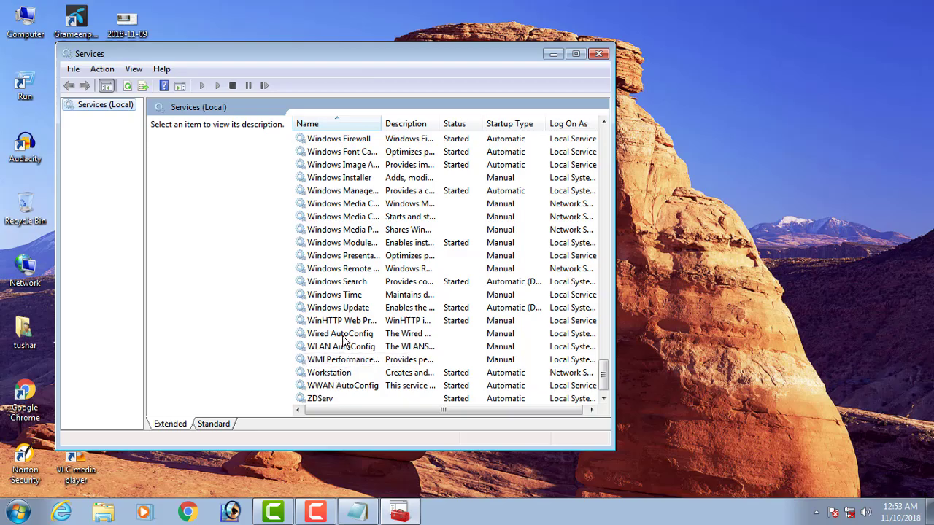
{"action": "left_click", "coordinate": [341, 310]}
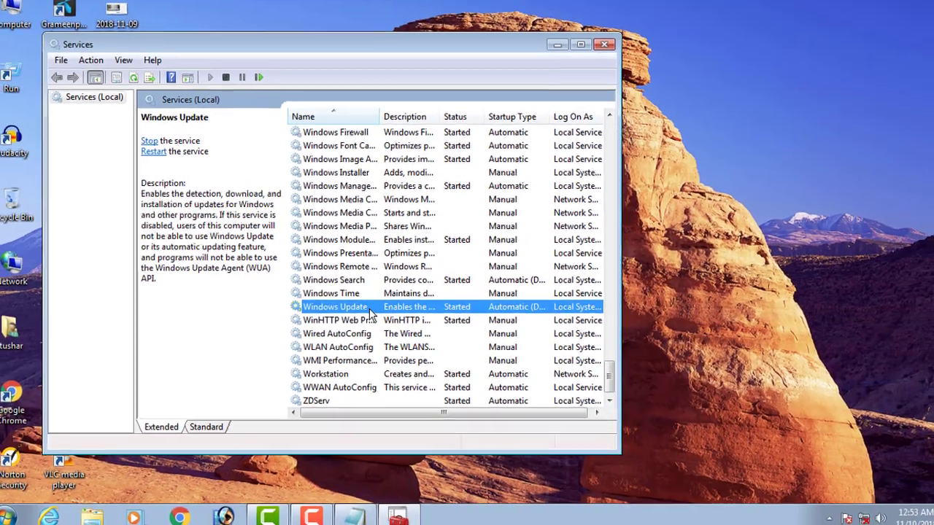
{"action": "double_click", "coordinate": [318, 296]}
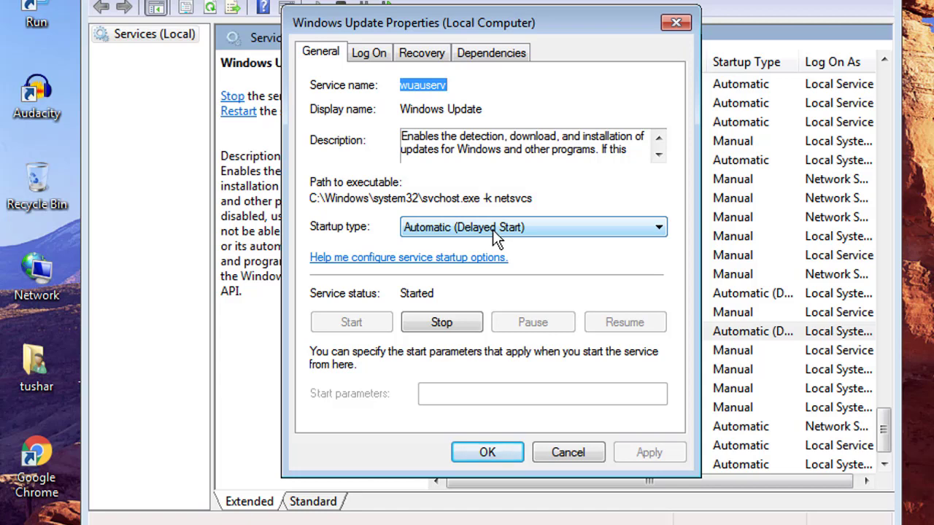
Set the Windows Update service's startup type to Disabled, stop the service, apply the changes and close its properties
{"action": "left_click", "coordinate": [492, 230]}
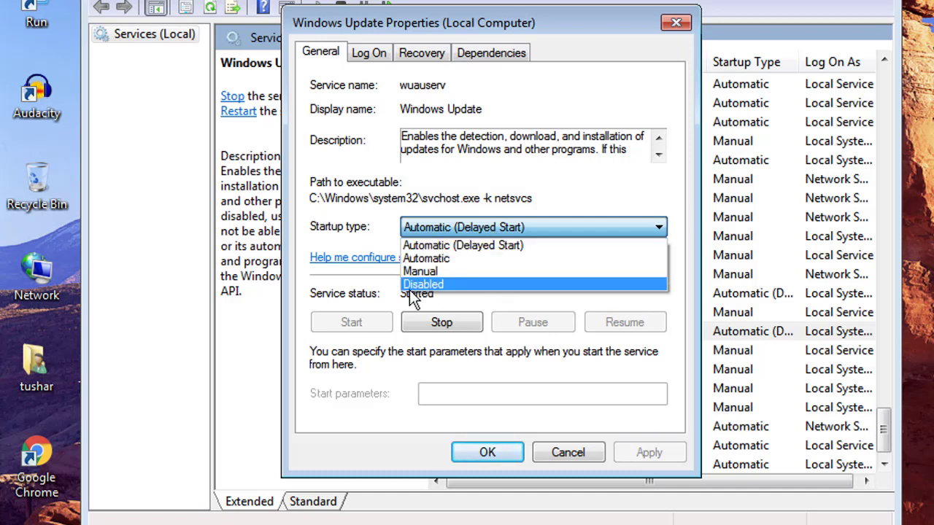
{"action": "left_click", "coordinate": [424, 283]}
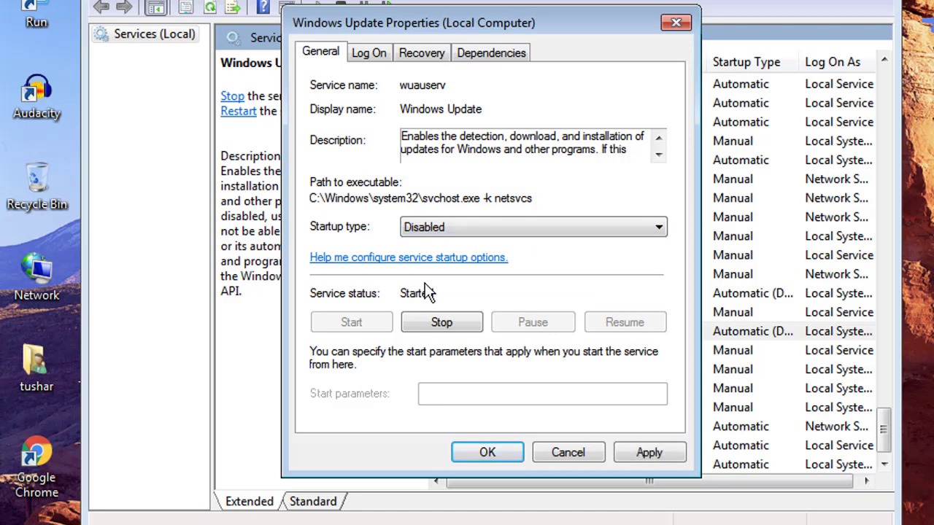
{"action": "left_click", "coordinate": [418, 327]}
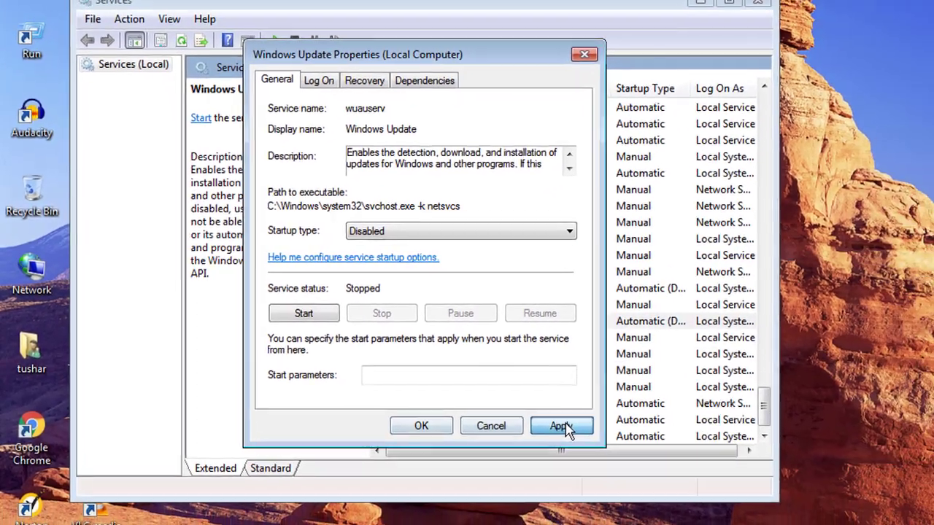
{"action": "left_click", "coordinate": [654, 450]}
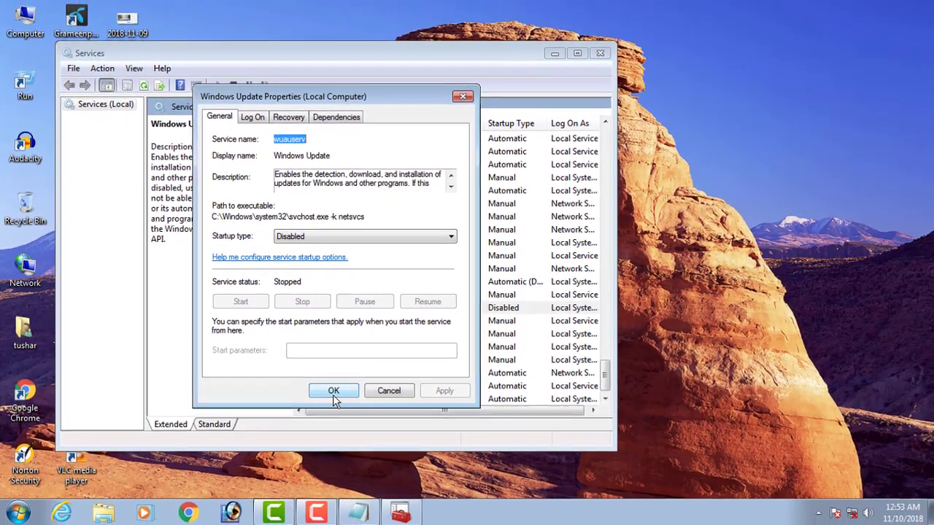
{"action": "left_click", "coordinate": [377, 408]}
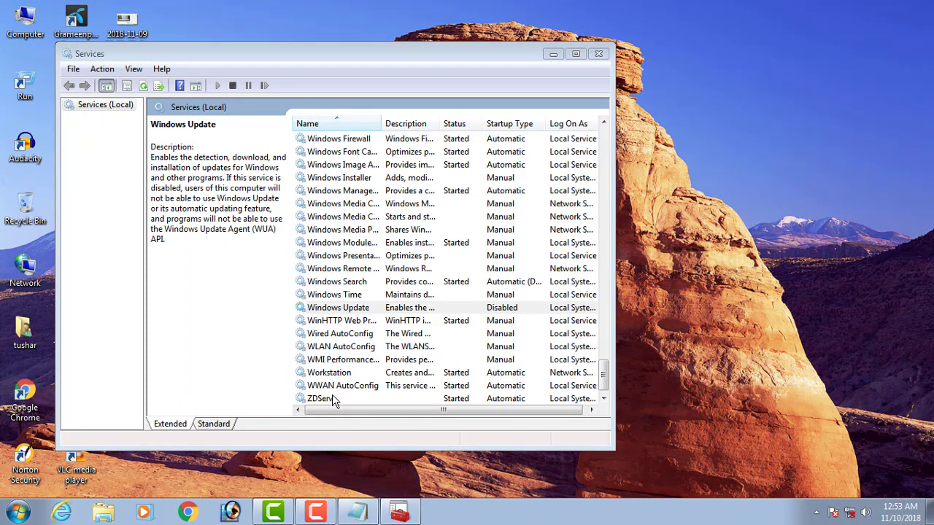
Close the Services window and refresh the desktop twice
{"action": "left_click", "coordinate": [477, 86]}
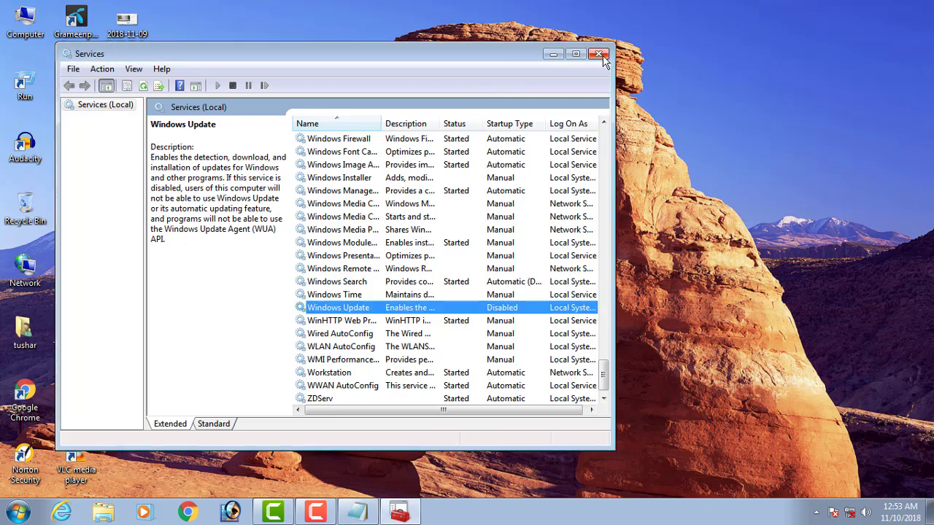
{"action": "left_click", "coordinate": [601, 53]}
{"action": "right_click", "coordinate": [351, 94]}
{"action": "left_click", "coordinate": [372, 133]}
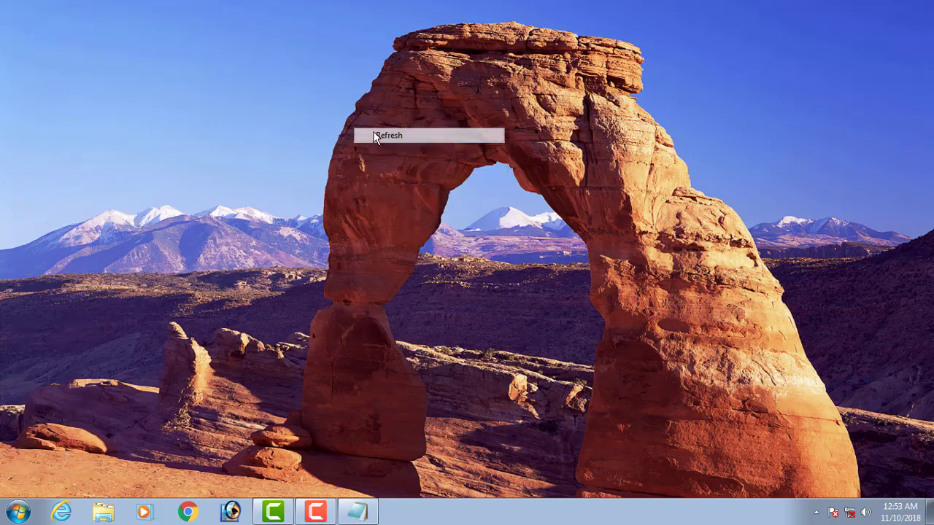
{"action": "right_click", "coordinate": [374, 132]}
{"action": "left_click", "coordinate": [406, 169]}
Open Windows Update under System and Security in Control Panel, run a check for updates and dismiss the resulting message
{"action": "left_click", "coordinate": [16, 513]}
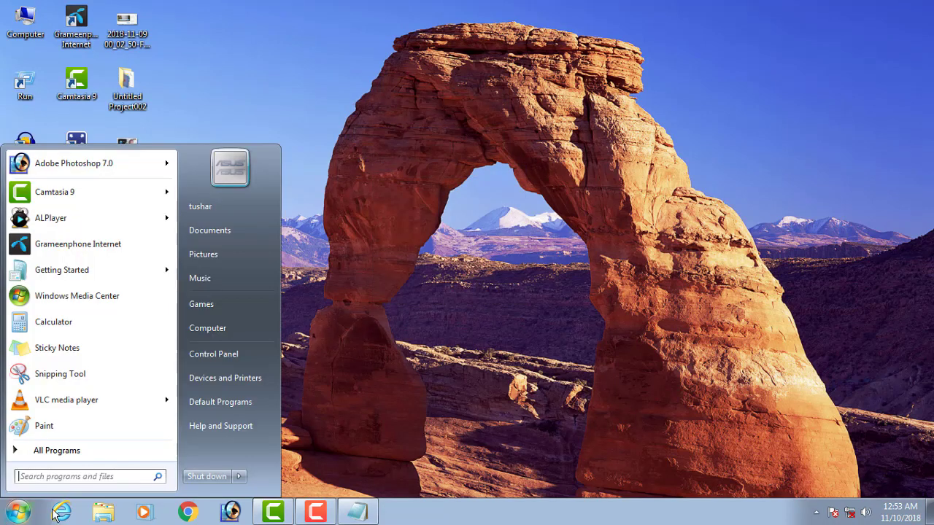
{"action": "left_click", "coordinate": [216, 356]}
{"action": "left_click", "coordinate": [290, 100]}
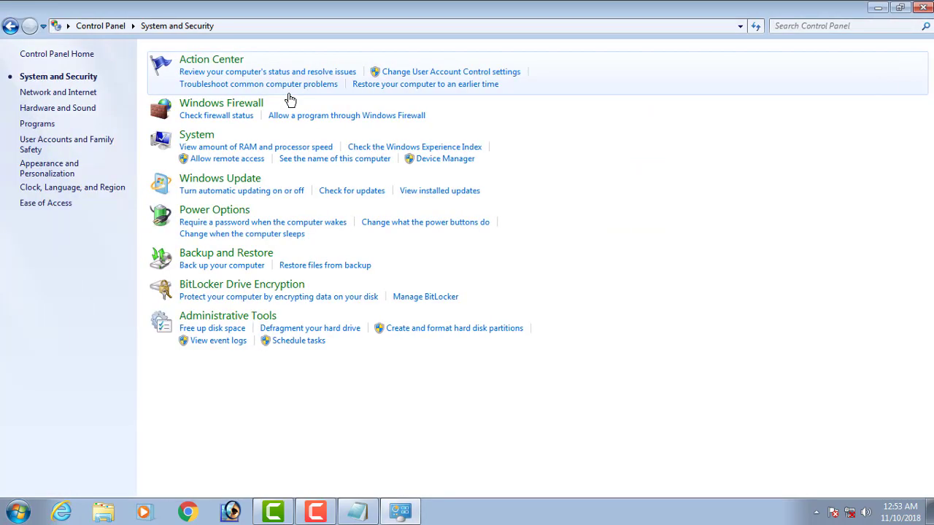
{"action": "left_click", "coordinate": [212, 180]}
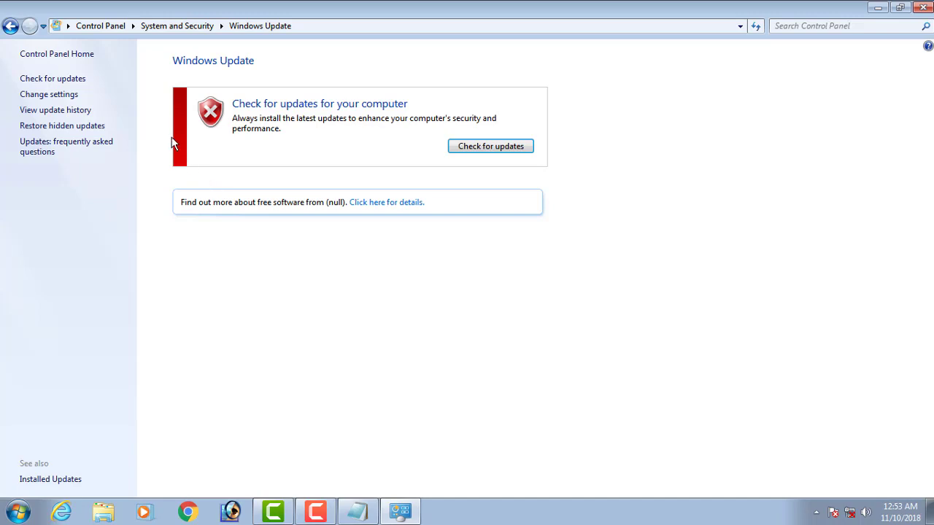
{"action": "left_click", "coordinate": [54, 82]}
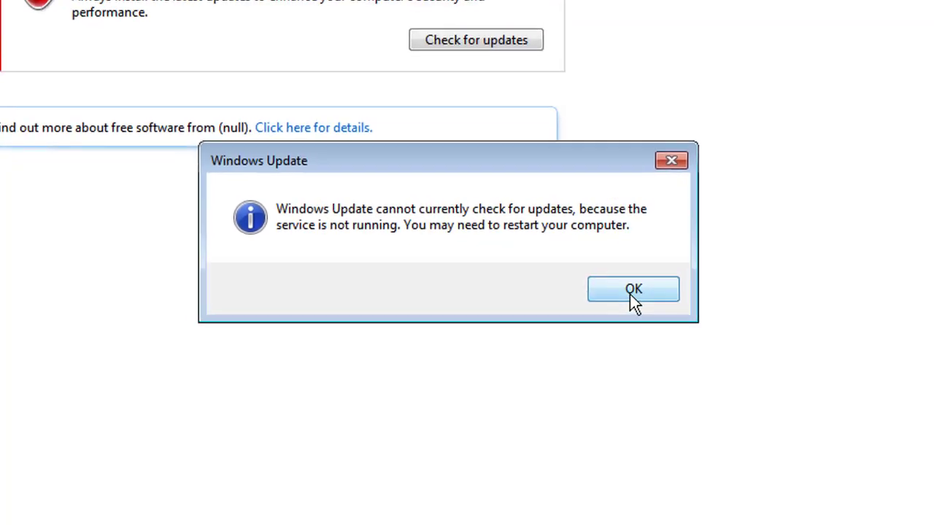
{"action": "left_click", "coordinate": [639, 292]}
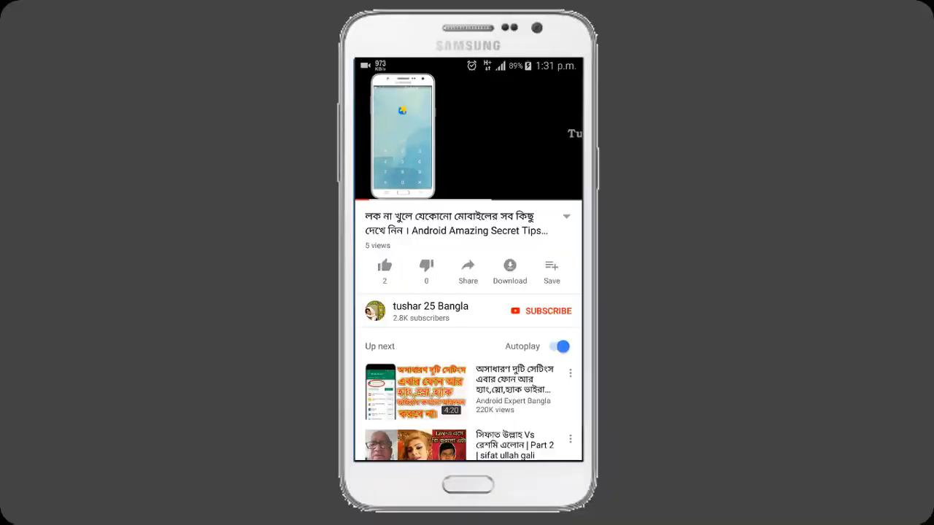
In the YouTube mobile app, like the playing video, subscribe to its channel and turn on notifications for all new videos
{"action": "left_click", "coordinate": [384, 268]}
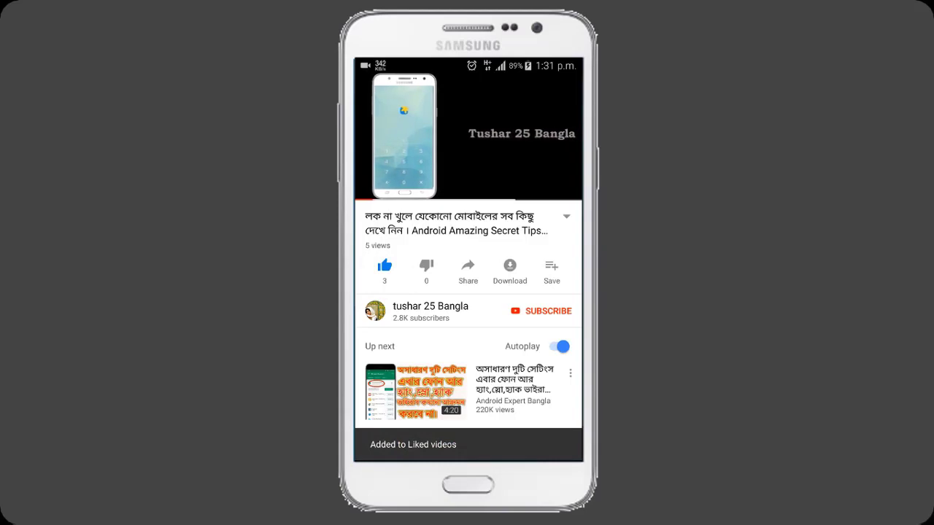
{"action": "left_click", "coordinate": [541, 310]}
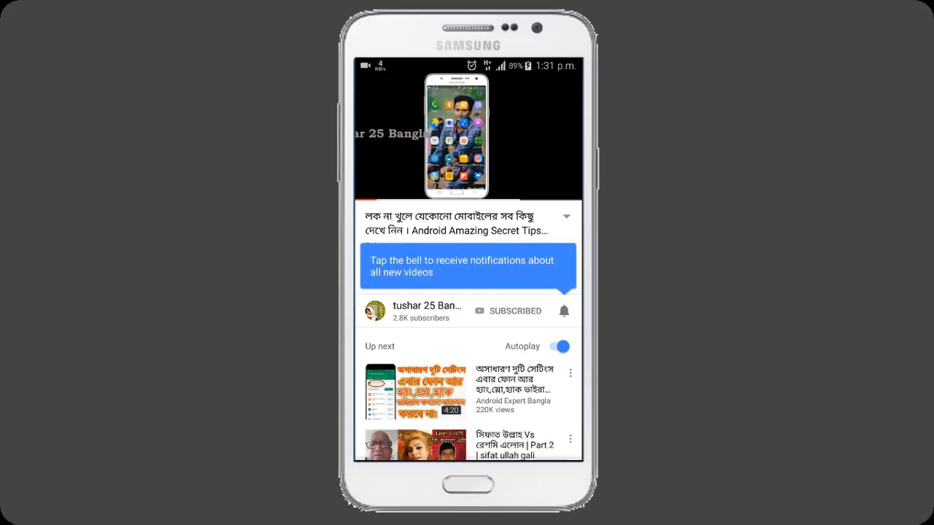
{"action": "left_click", "coordinate": [564, 310]}
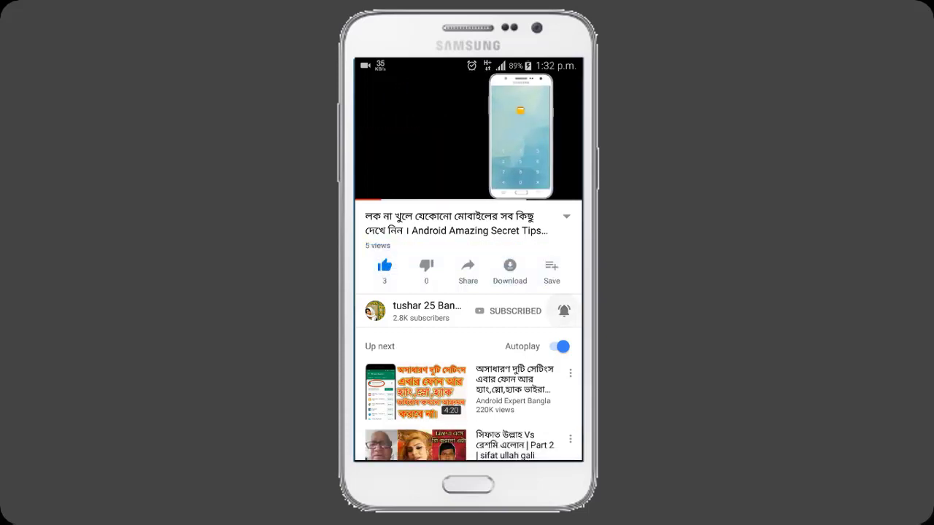